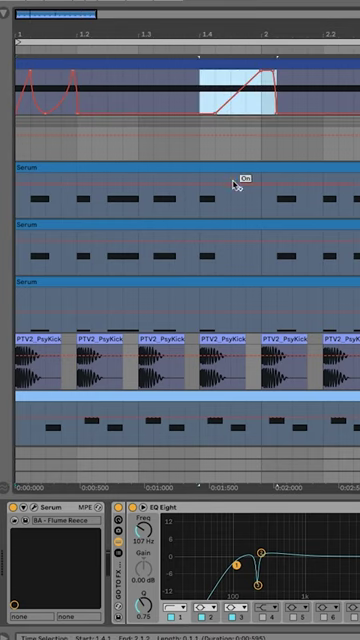
# Step: Select the first Serum track, then another track to bring up its EQ Eight chain
pyautogui.click(276, 201)
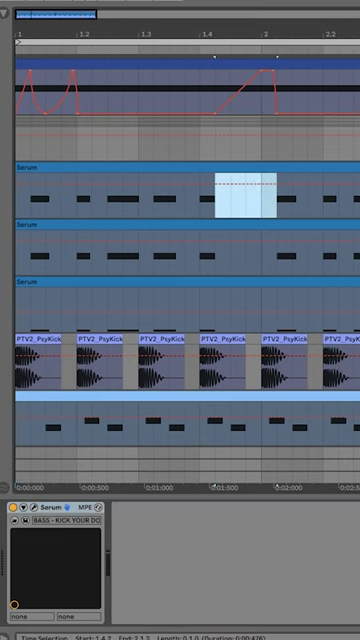
pyautogui.click(80, 143)
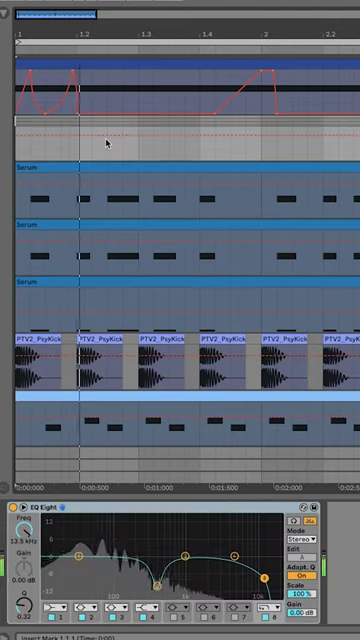